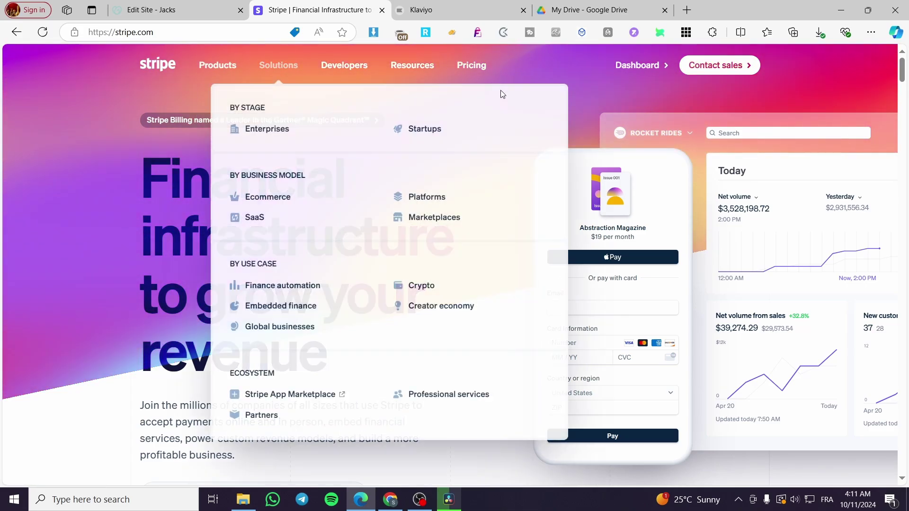
Switch to the account with products and list its six active catalog products, including Sony Headphone at $250.00.
left_click(637, 66)
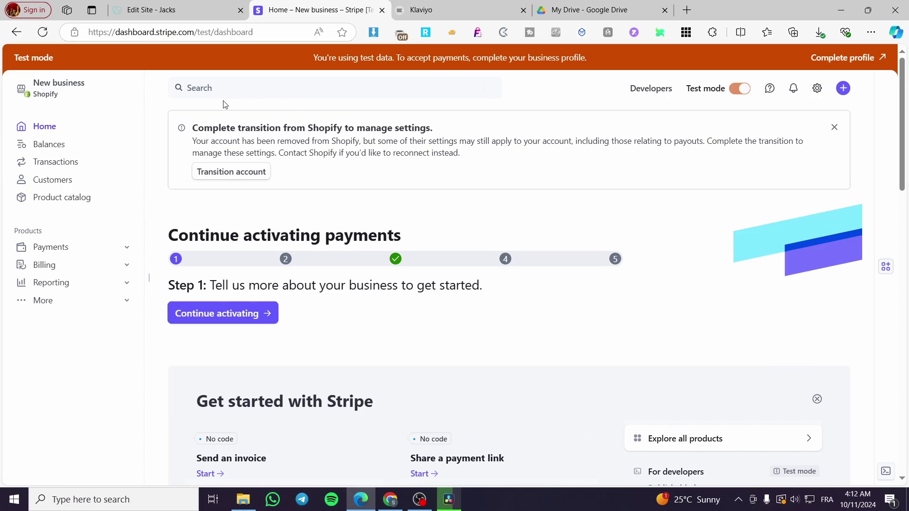
mouse_move(741, 94)
left_click(76, 202)
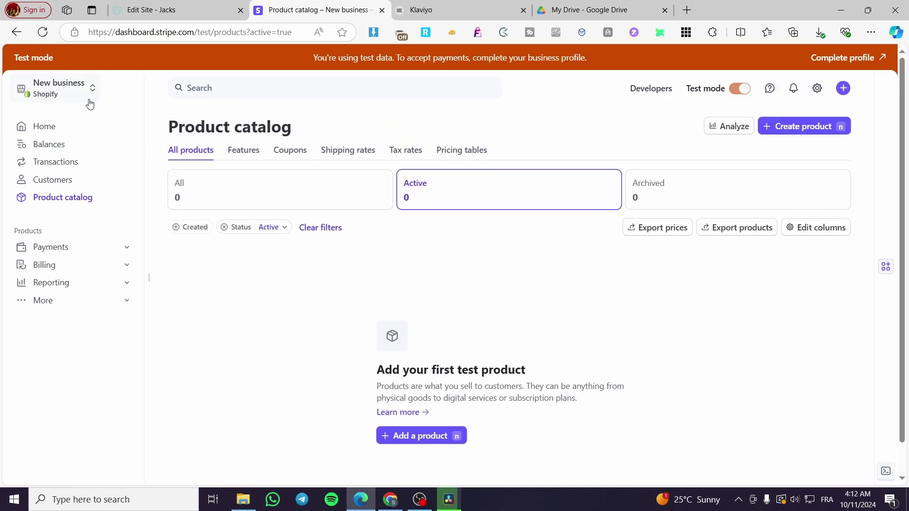
left_click(90, 203)
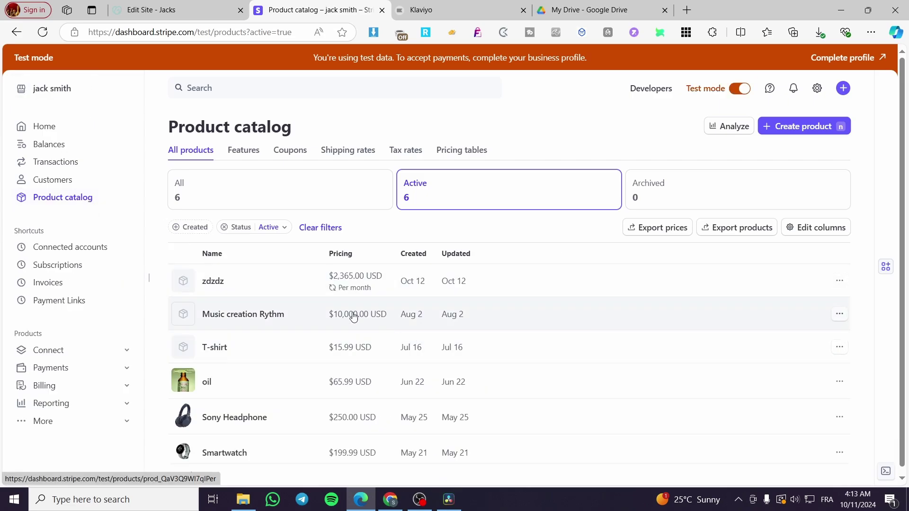
scroll(582, 302, "down", 1)
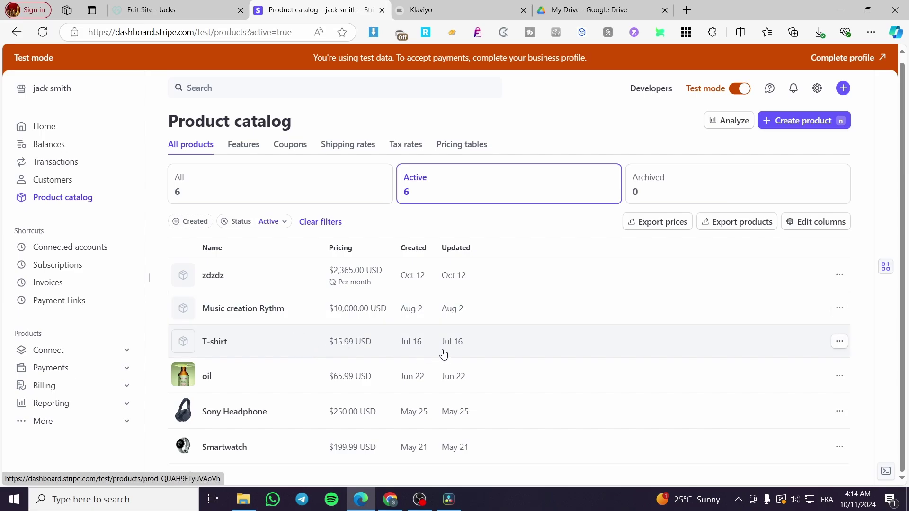
scroll(806, 135, "up", 1)
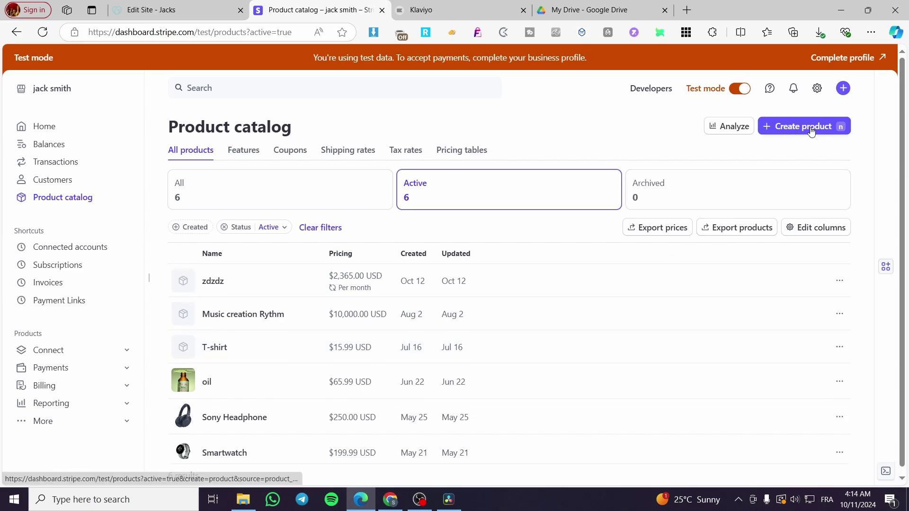
left_click(808, 136)
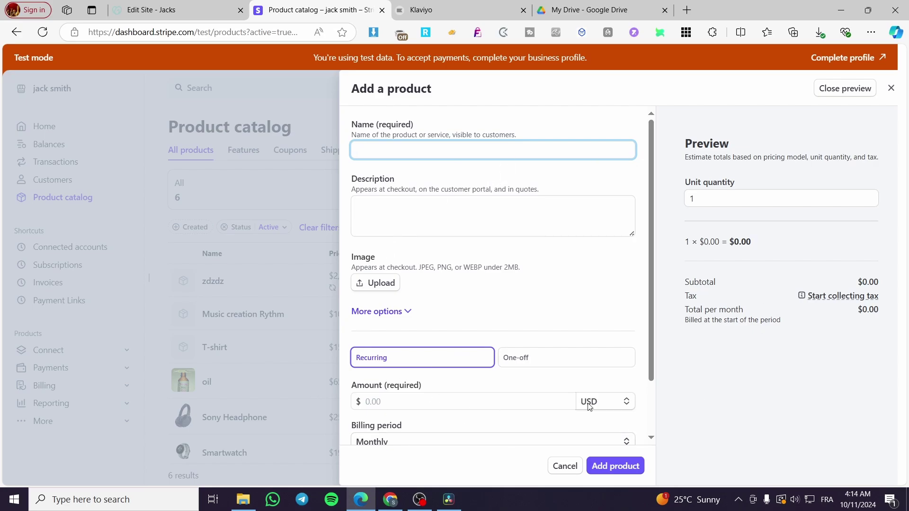
scroll(455, 393, "down", 2)
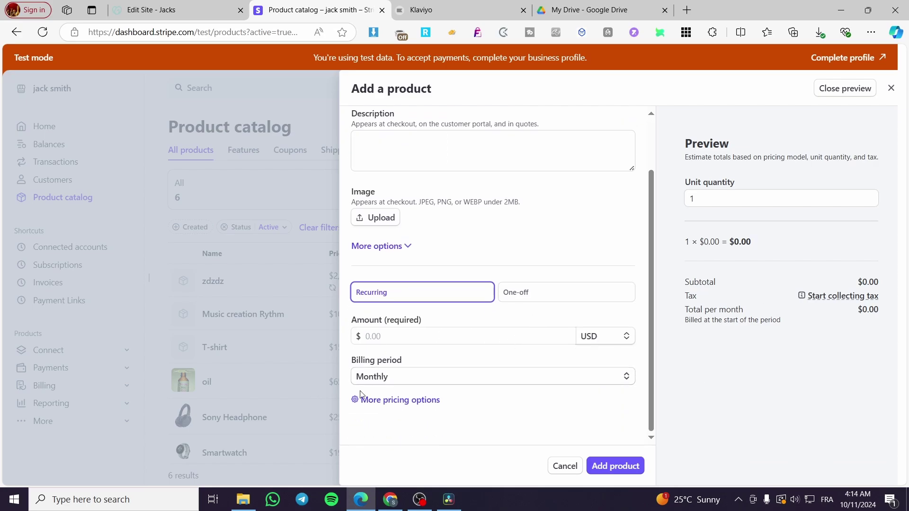
left_click(240, 345)
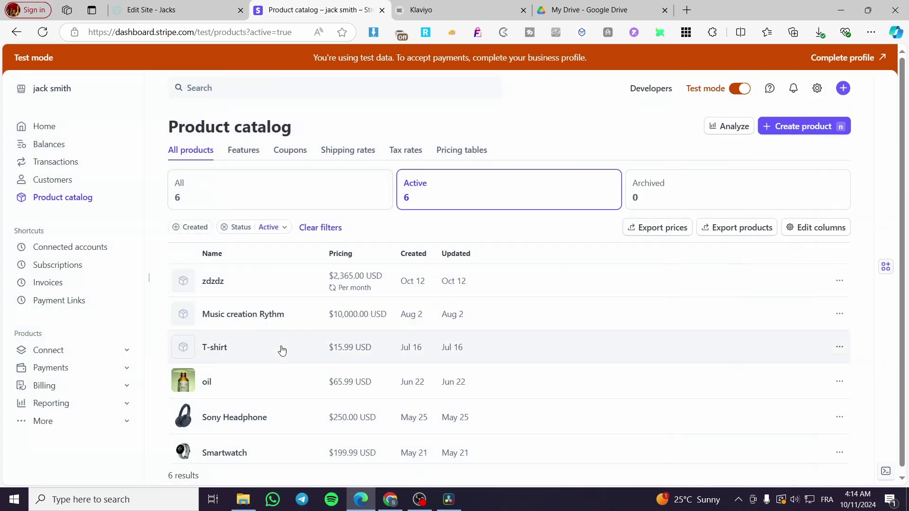
Start a new payment link from the + Create menu.
left_click(844, 92)
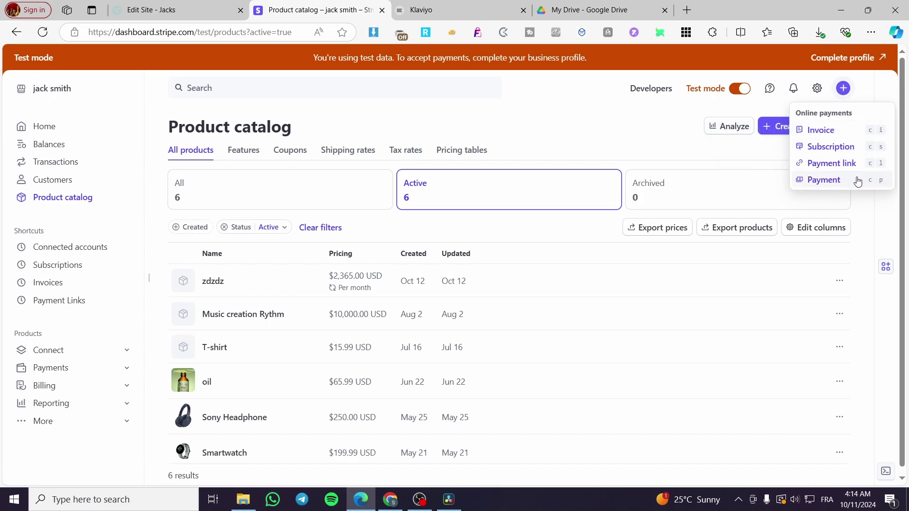
left_click(827, 169)
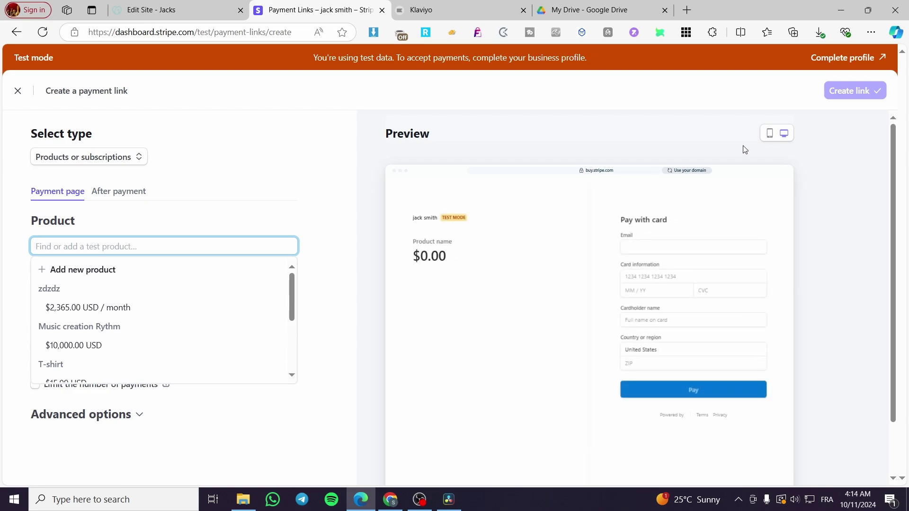
left_click(63, 157)
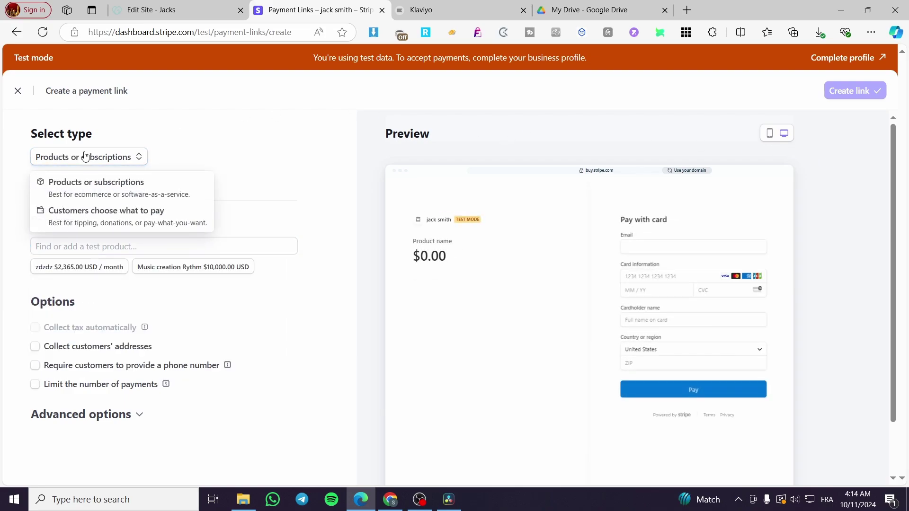
left_click(67, 195)
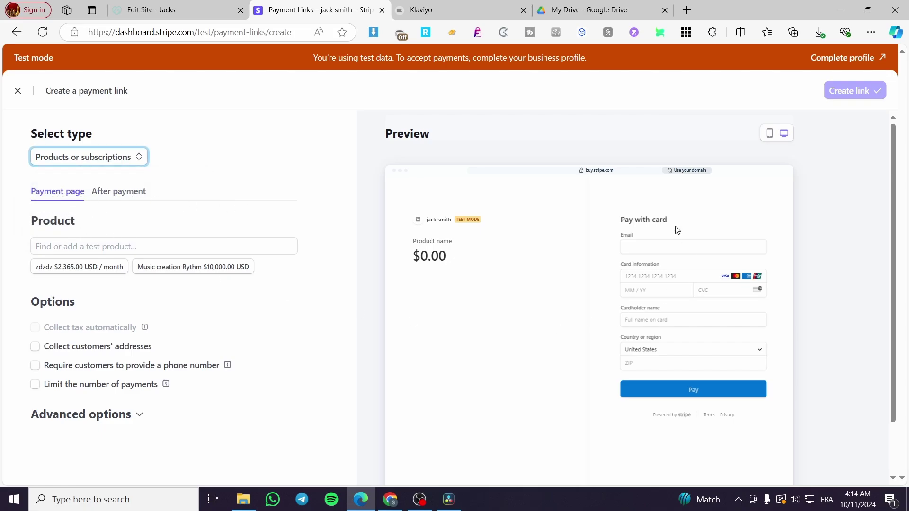
left_click(138, 192)
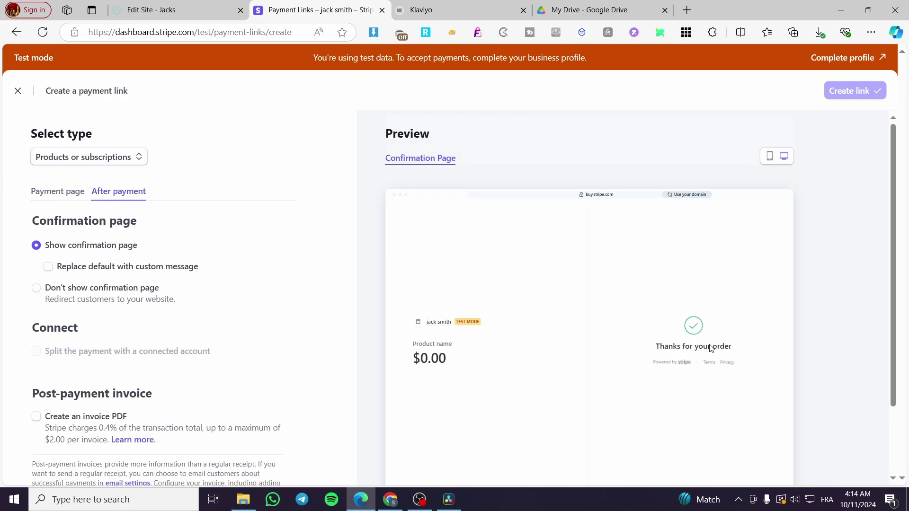
left_click(51, 194)
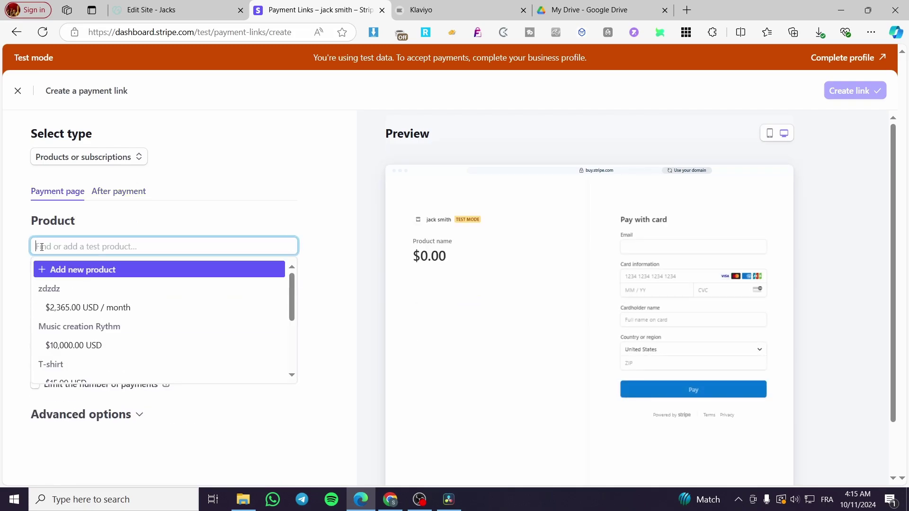
scroll(122, 317, "down", 3)
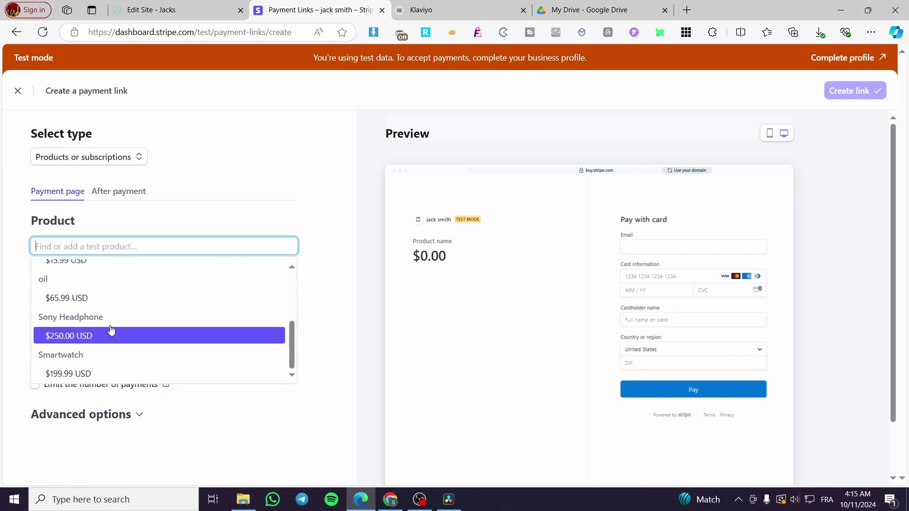
Add Sony Headphone at $250.00 to the link and let customers adjust the quantity.
left_click(110, 333)
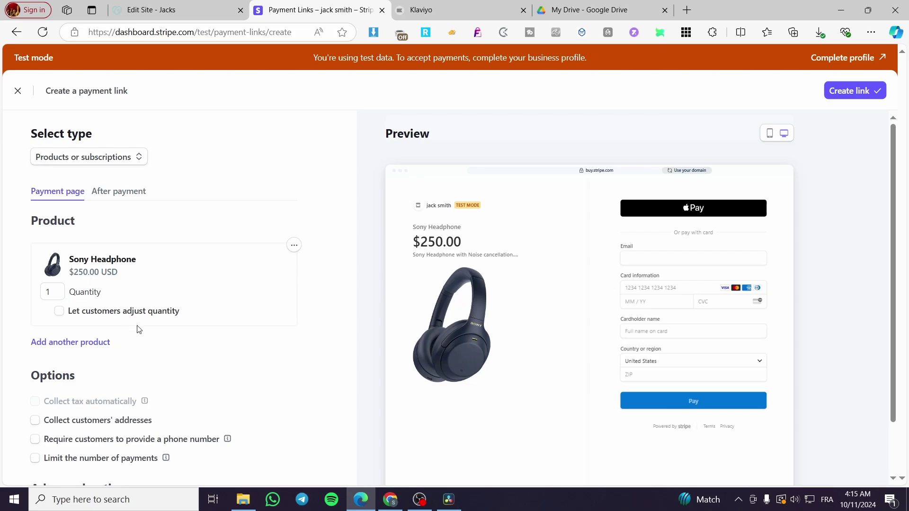
left_click(59, 312)
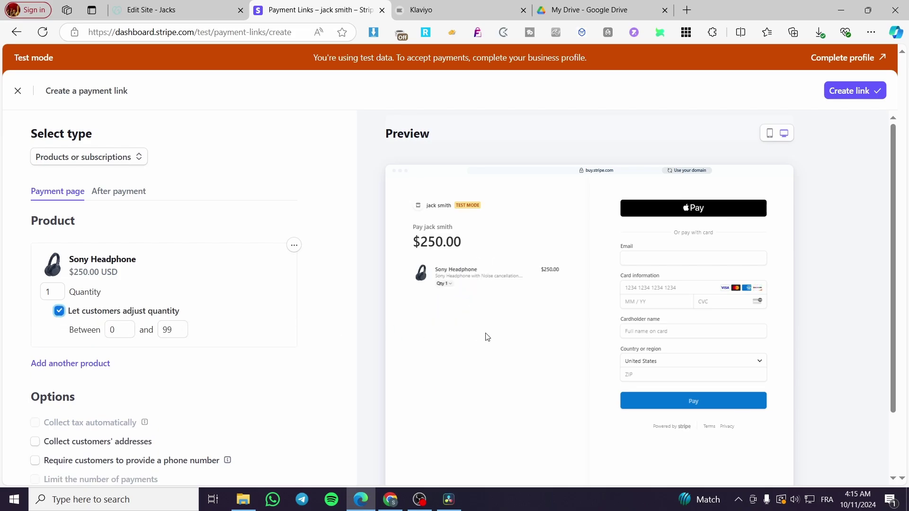
scroll(182, 333, "down", 2)
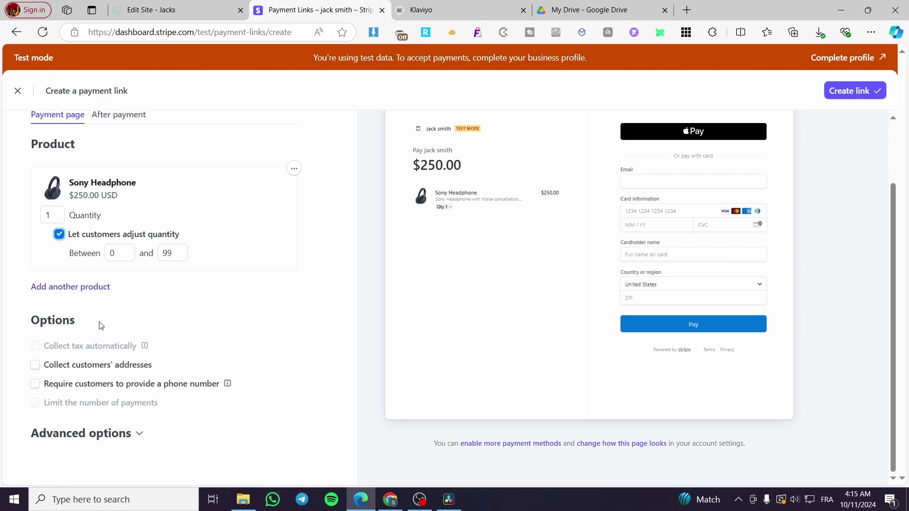
Collect customers' billing addresses and require a phone number at checkout.
left_click(35, 365)
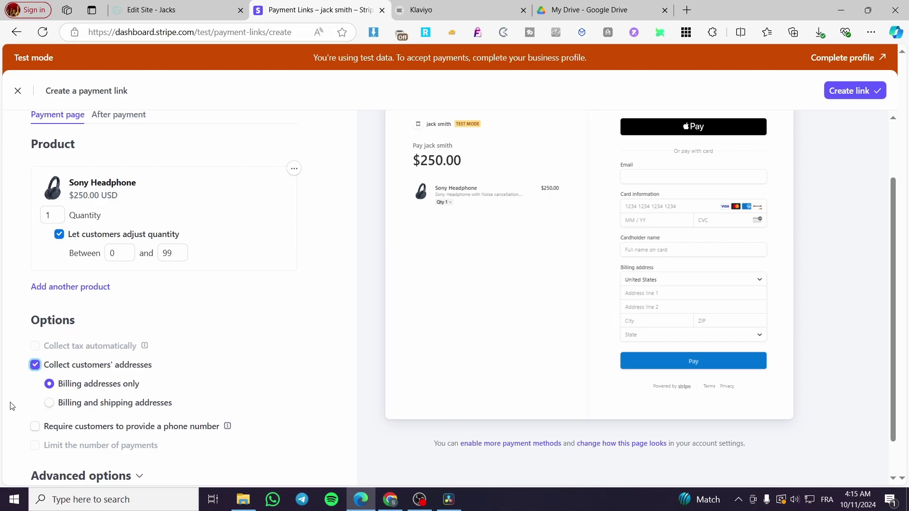
left_click(36, 427)
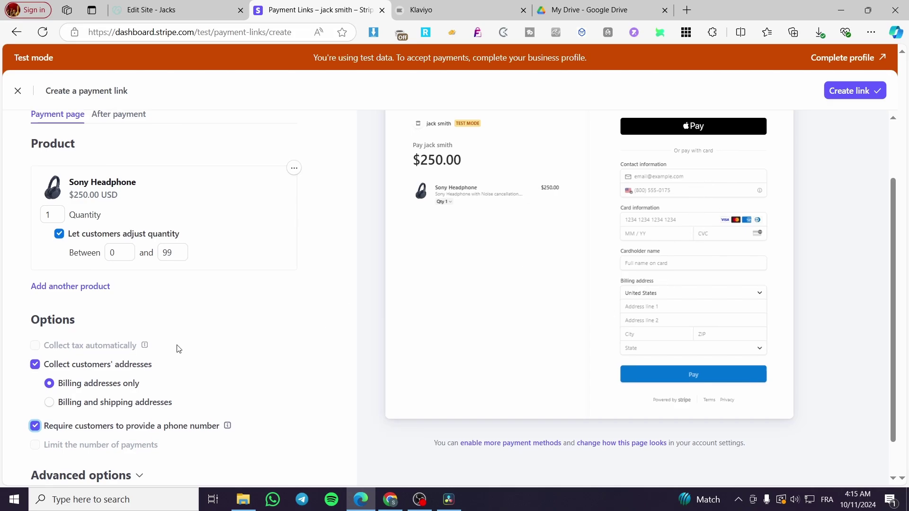
scroll(439, 359, "down", 1)
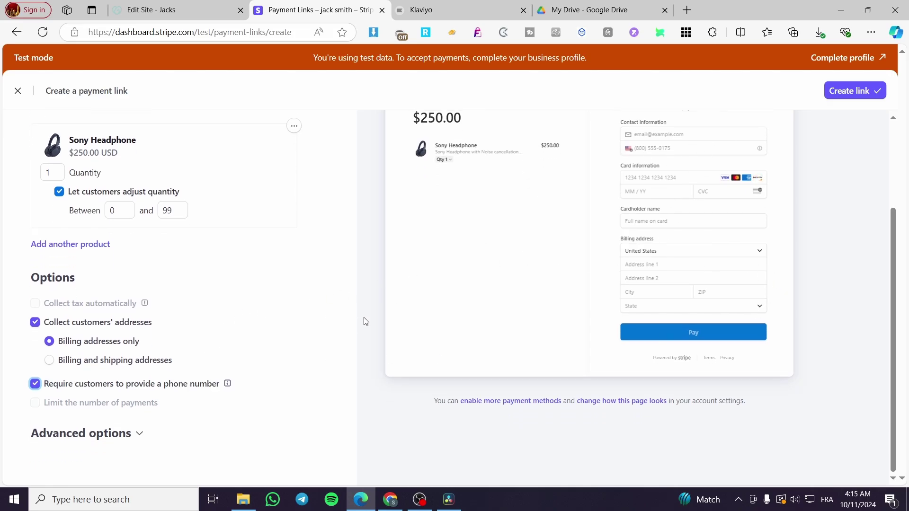
scroll(201, 312, "up", 3)
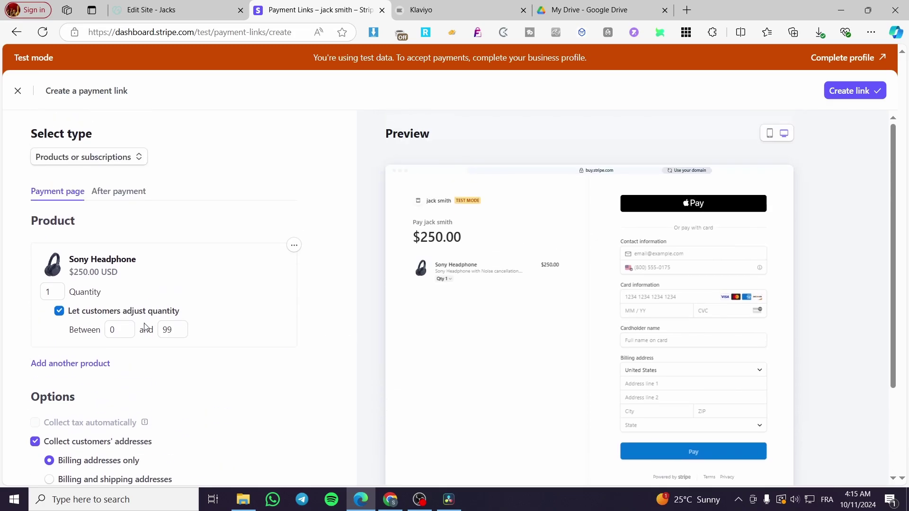
On the After payment settings, leave custom message, payment split and invoice PDF all unchecked.
left_click(119, 192)
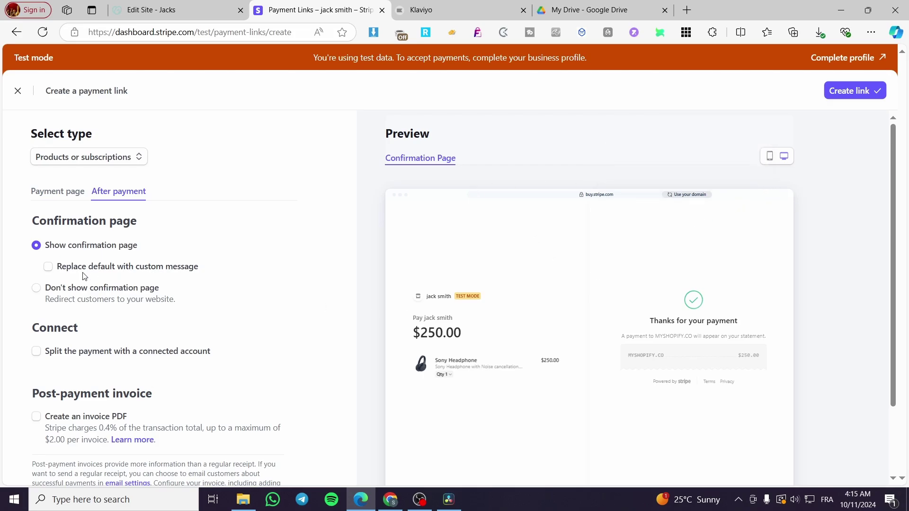
scroll(84, 277, "down", 1)
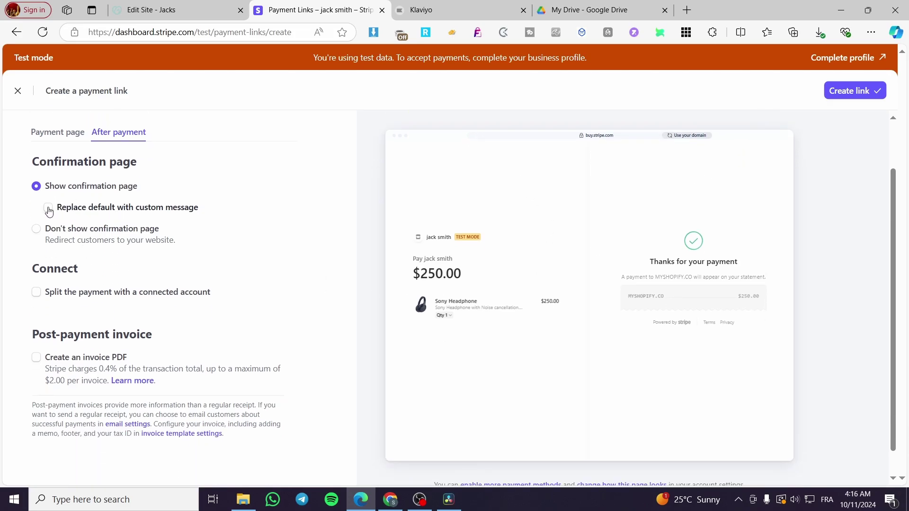
left_click(48, 209)
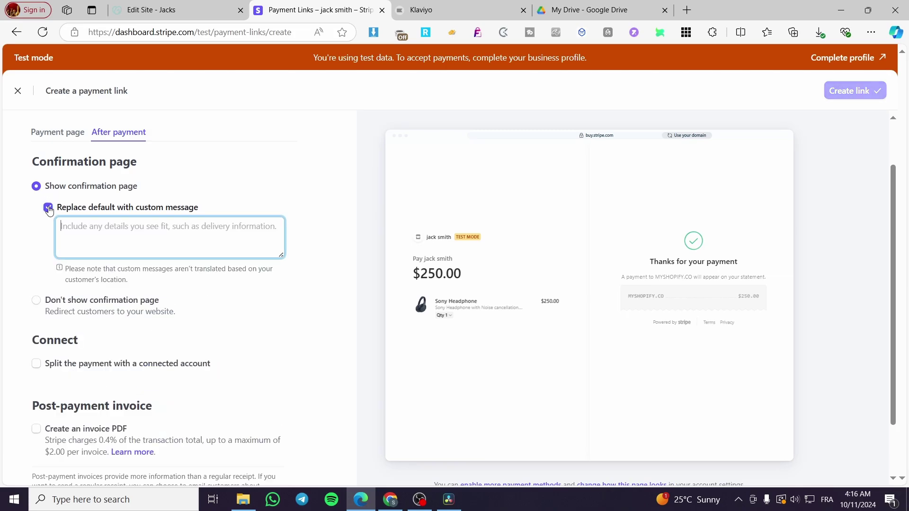
left_click(48, 208)
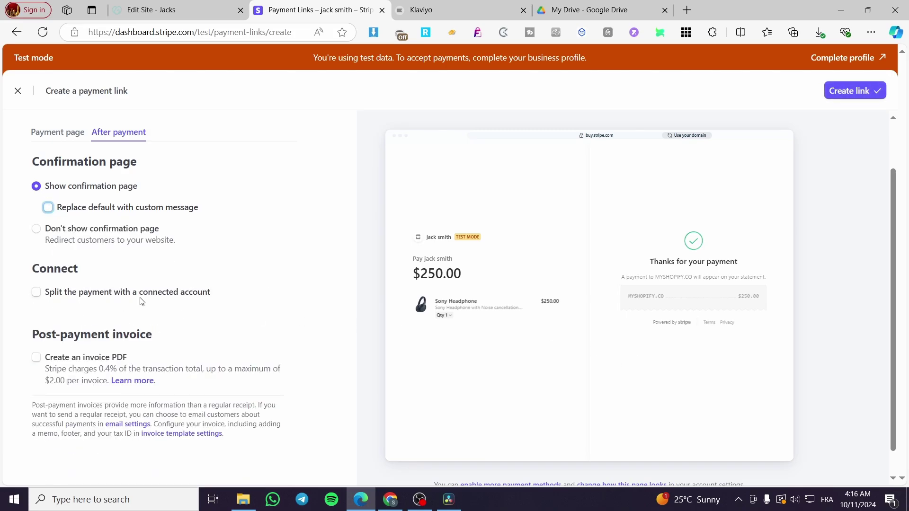
left_click(37, 292)
left_click(37, 358)
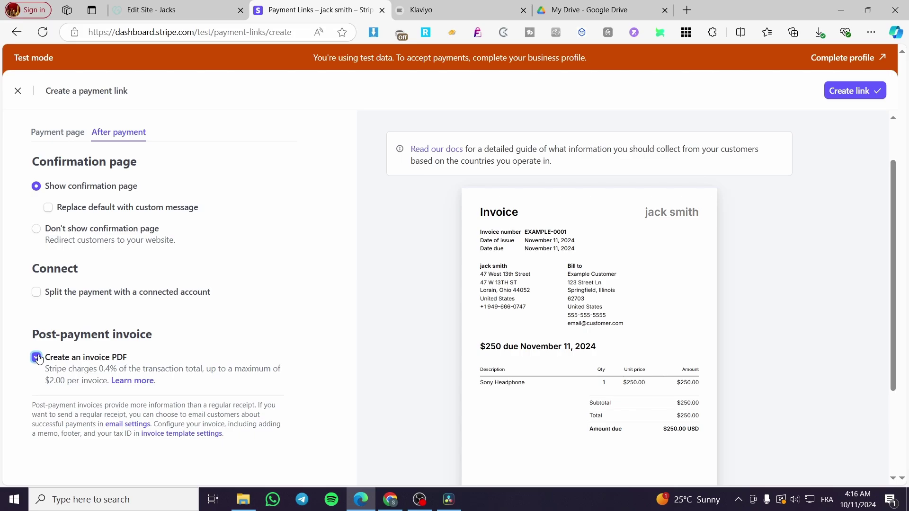
left_click(36, 358)
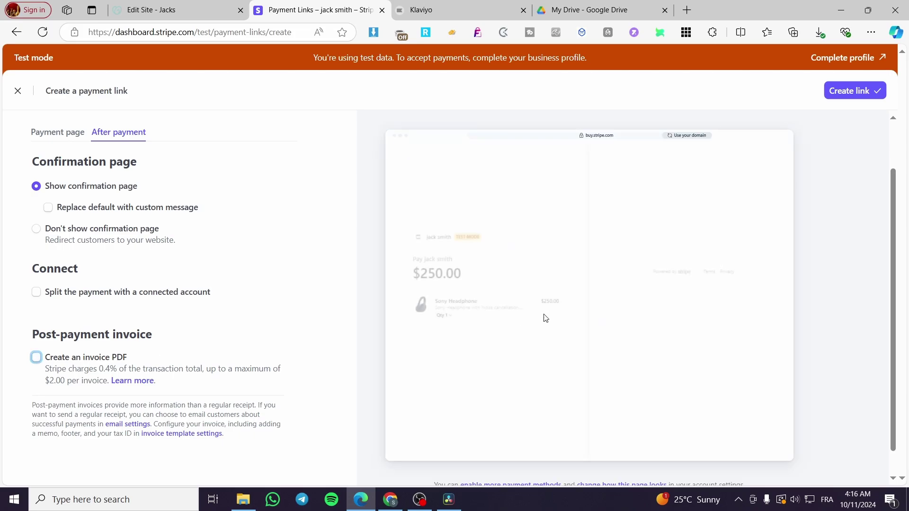
Create the link, copy its URL, and preview the buy button in plain and card styles.
left_click(872, 96)
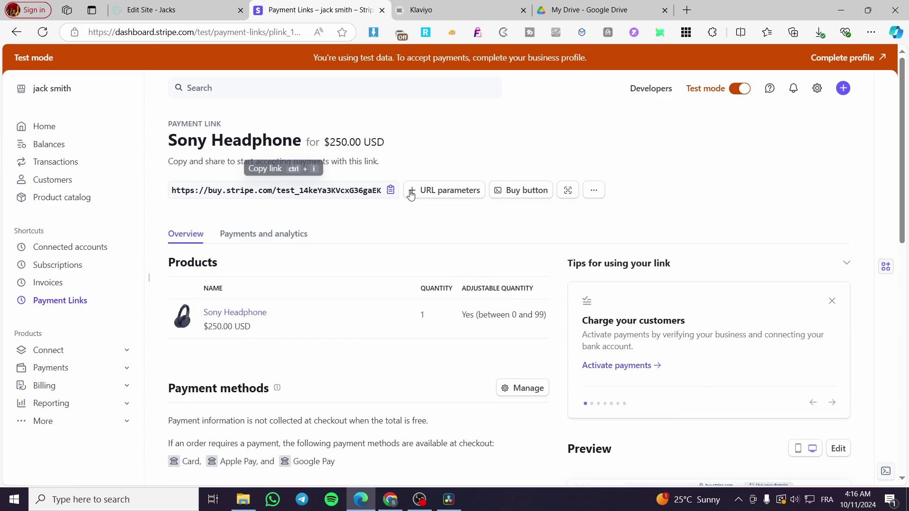
left_click(205, 191)
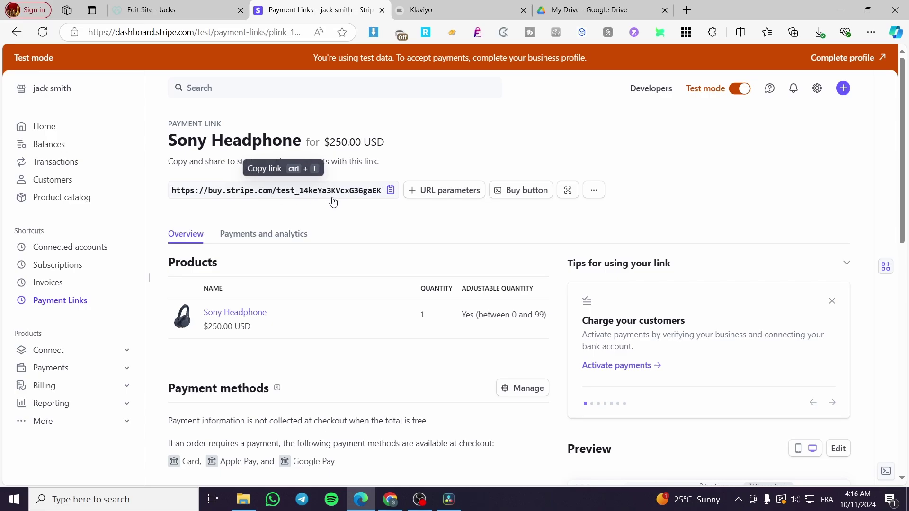
left_click(517, 196)
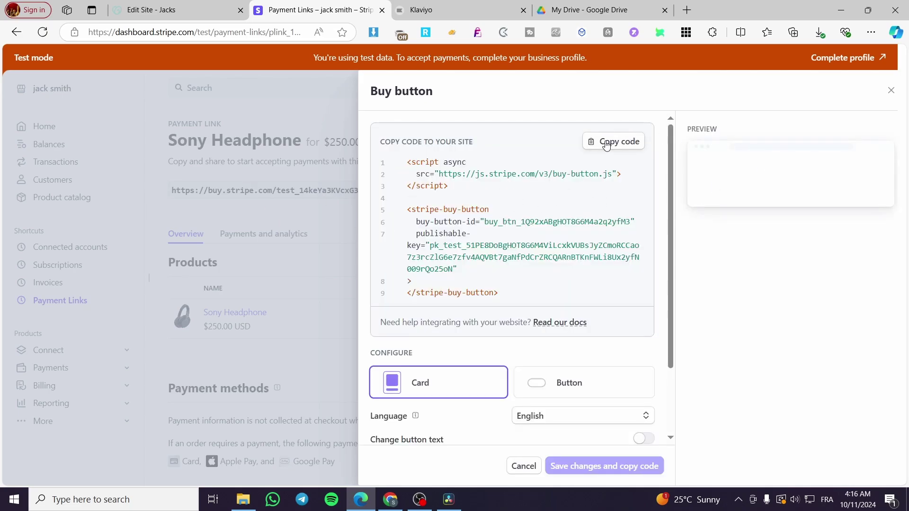
left_click(544, 382)
left_click(475, 391)
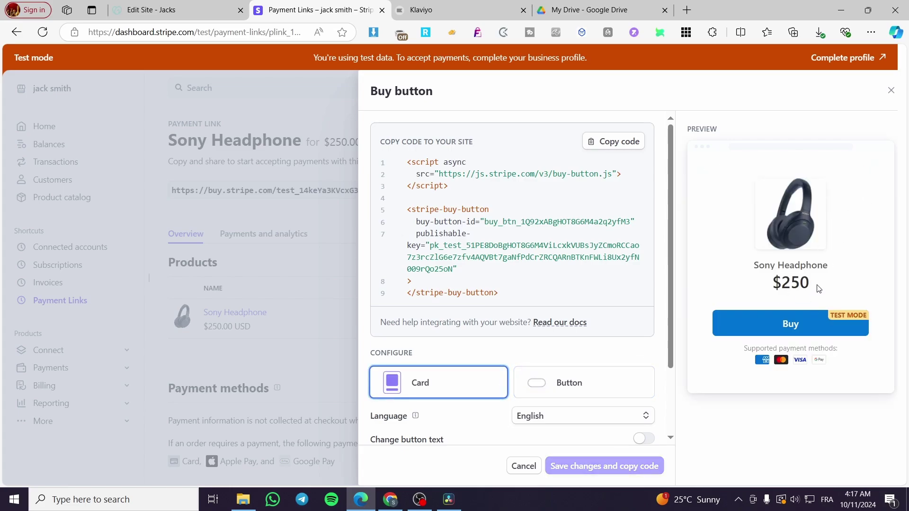
left_click(236, 182)
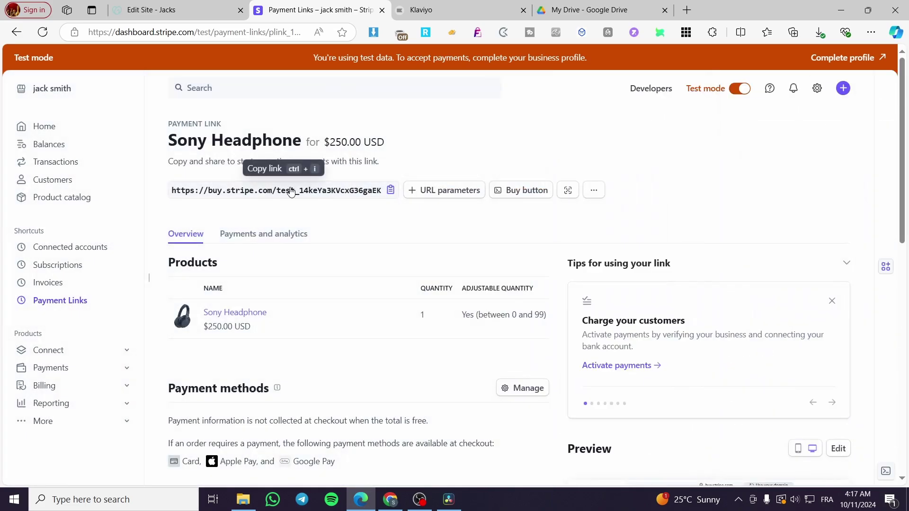
Copy the Sony Headphone payment link URL again.
right_click(290, 190)
left_click(258, 197)
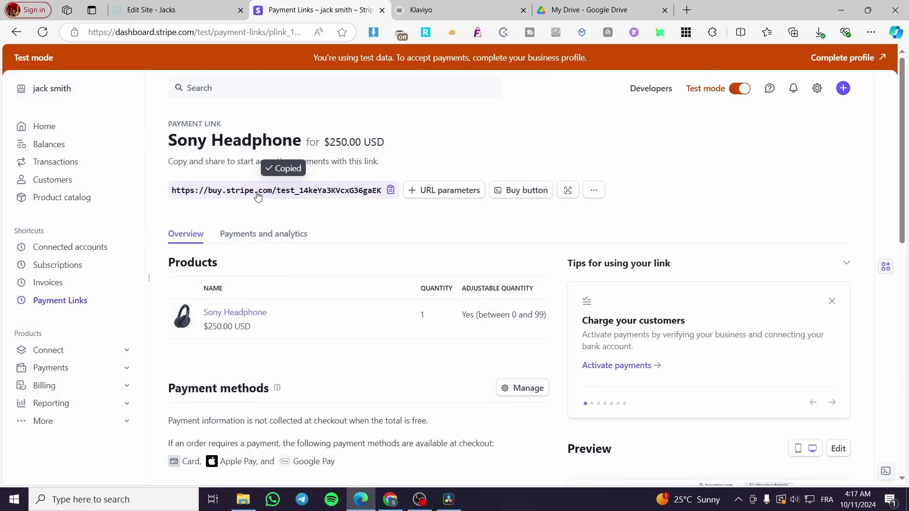
right_click(258, 196)
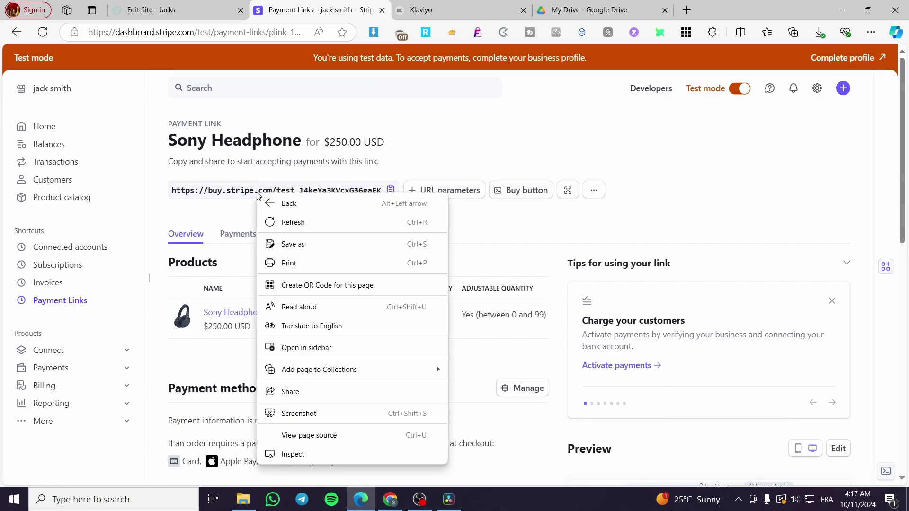
left_click(232, 196)
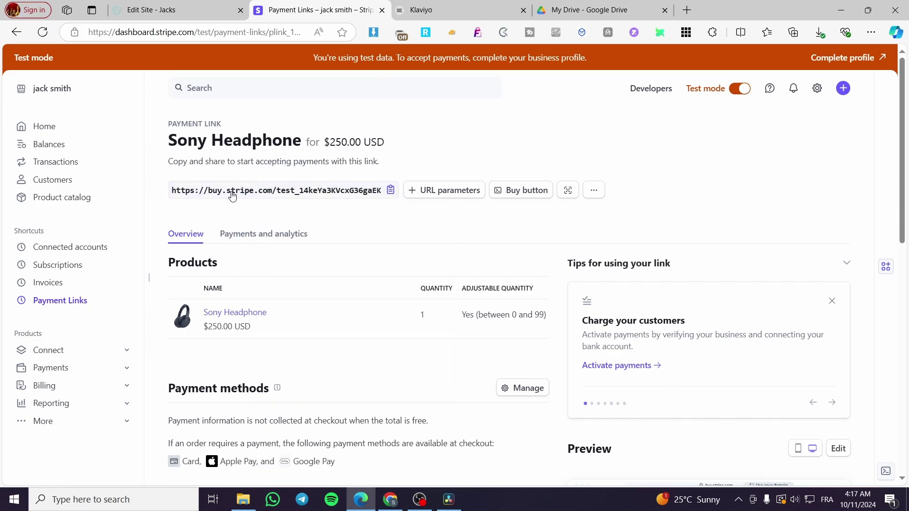
Open the copied payment link in another browser tab and show the $250.00 USD price.
left_click(390, 190)
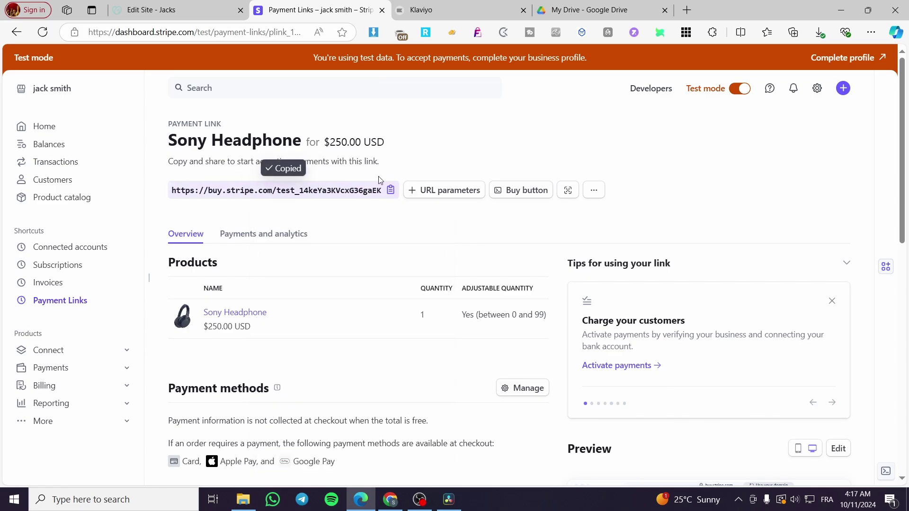
left_click(152, 9)
left_click(222, 31)
key("ctrl+v")
key("Return")
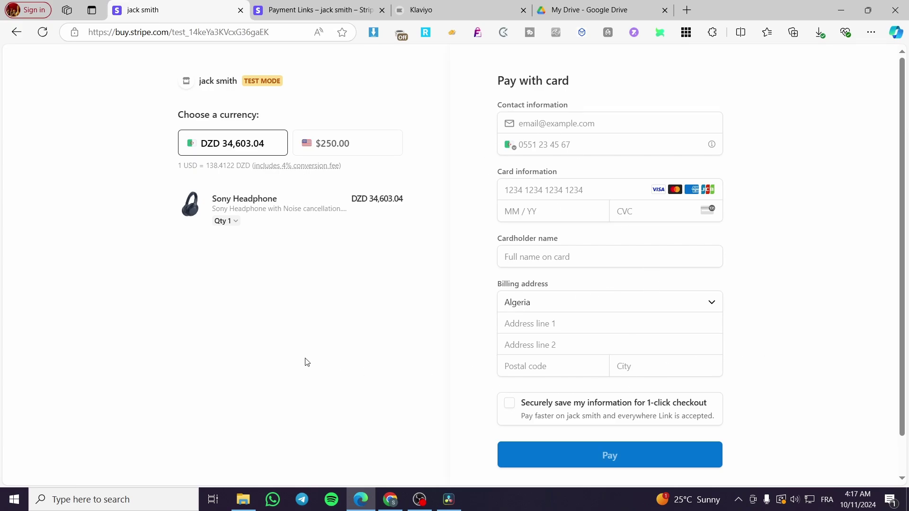
left_click(360, 147)
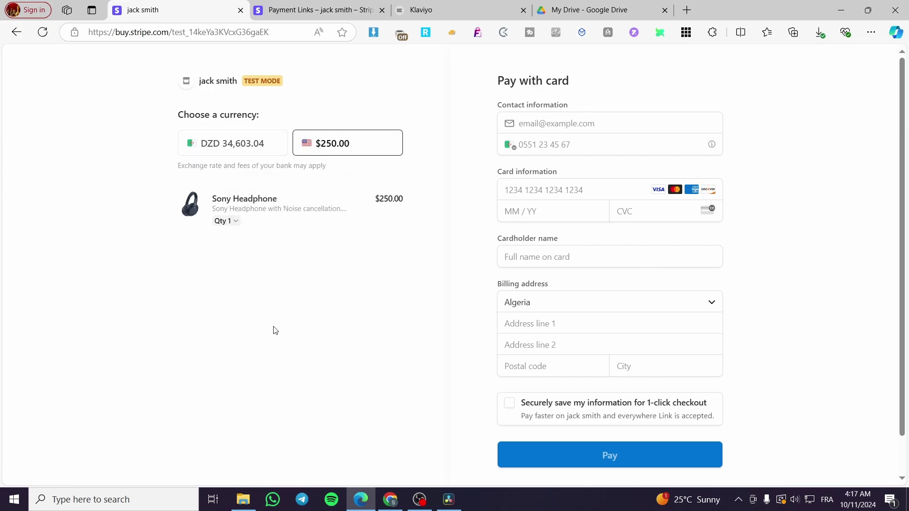